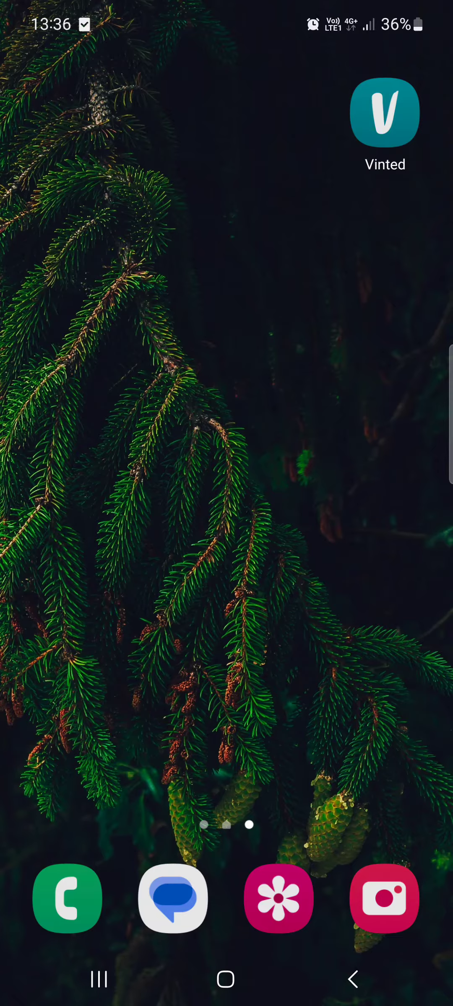
Launch Vinted from the app list and go to the home listings feed
{"action": "left_click_drag", "start_coordinate": [266, 786], "coordinate": [287, 653]}
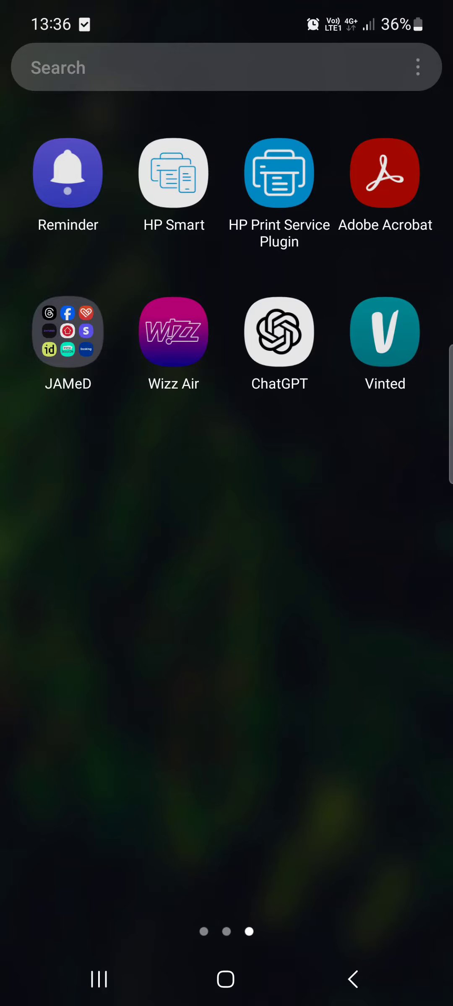
{"action": "left_click_drag", "start_coordinate": [307, 598], "coordinate": [310, 787]}
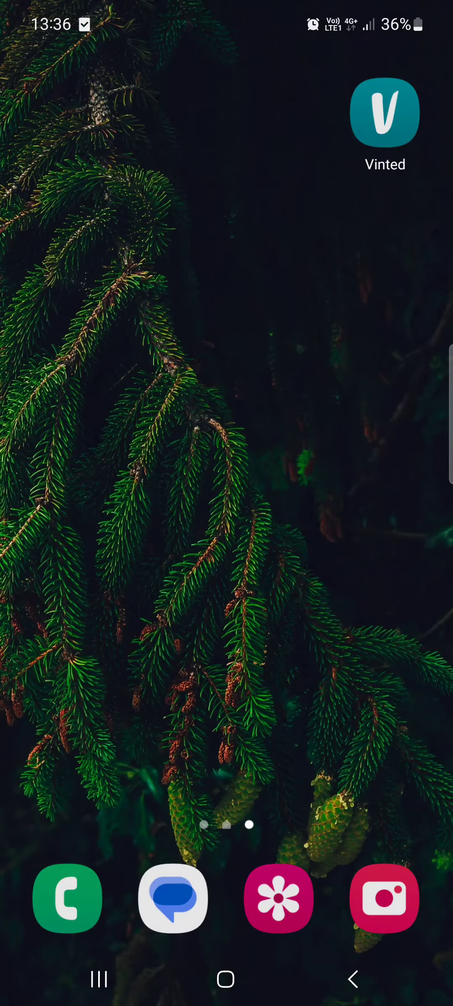
{"action": "left_click", "coordinate": [385, 110]}
{"action": "left_click", "coordinate": [45, 926]}
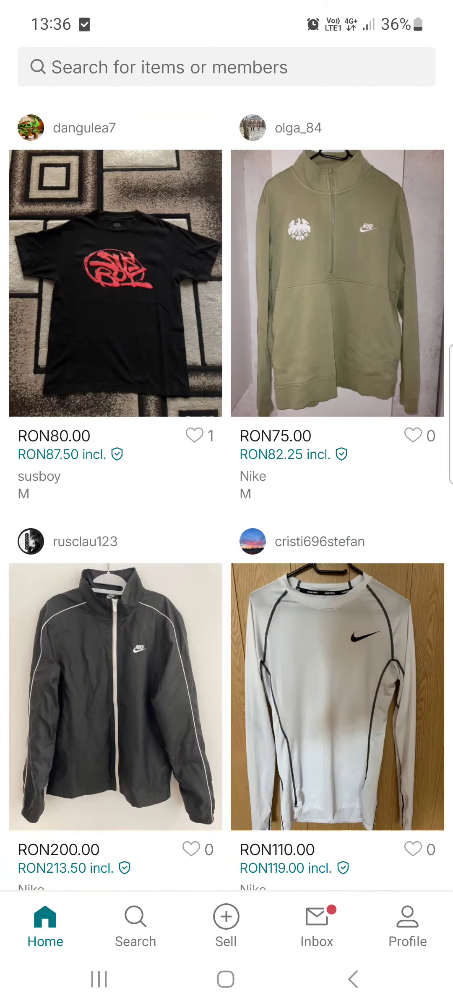
{"action": "scroll", "coordinate": [227, 503], "scroll_direction": "down", "scroll_amount": 5}
{"action": "scroll", "coordinate": [226, 503], "scroll_direction": "down", "scroll_amount": 10}
{"action": "scroll", "coordinate": [226, 503], "scroll_direction": "down", "scroll_amount": 10}
{"action": "scroll", "coordinate": [330, 707], "scroll_direction": "down", "scroll_amount": 10}
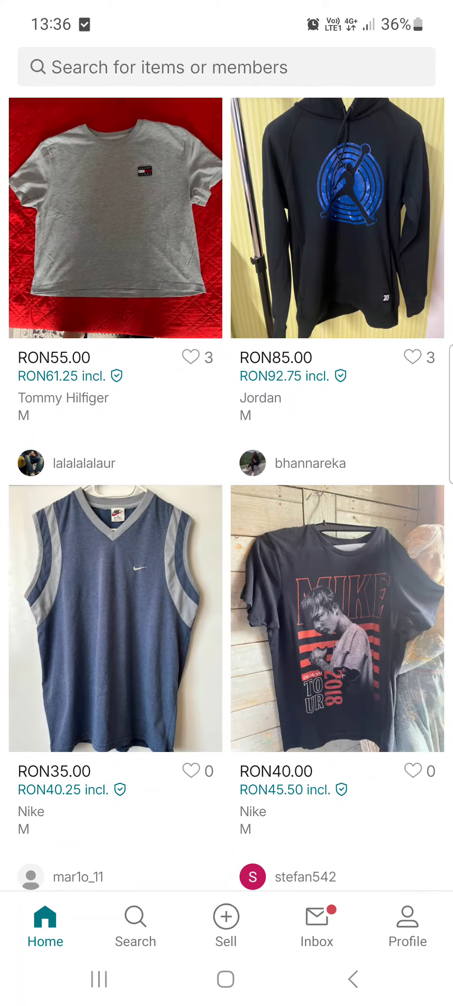
From the Profile menu, scroll down and open the Holiday mode page
{"action": "left_click", "coordinate": [407, 927]}
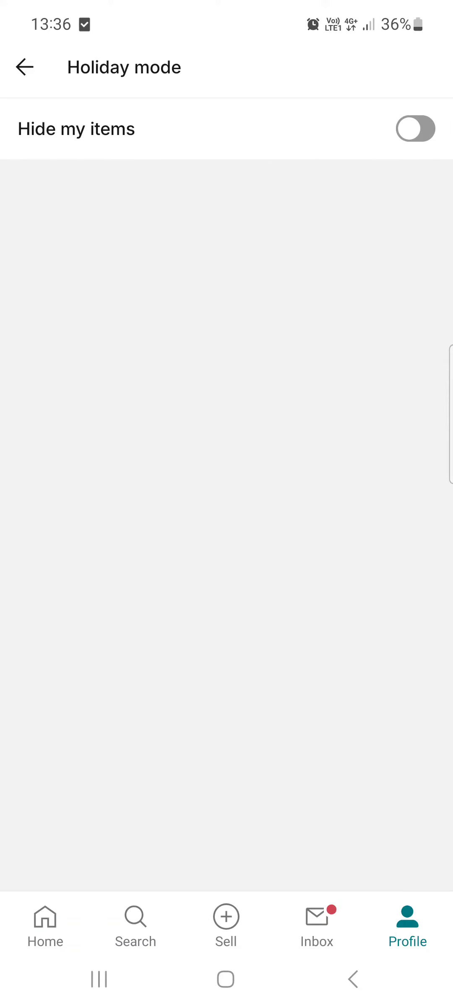
{"action": "left_click", "coordinate": [407, 927]}
{"action": "left_click_drag", "start_coordinate": [330, 758], "coordinate": [340, 650]}
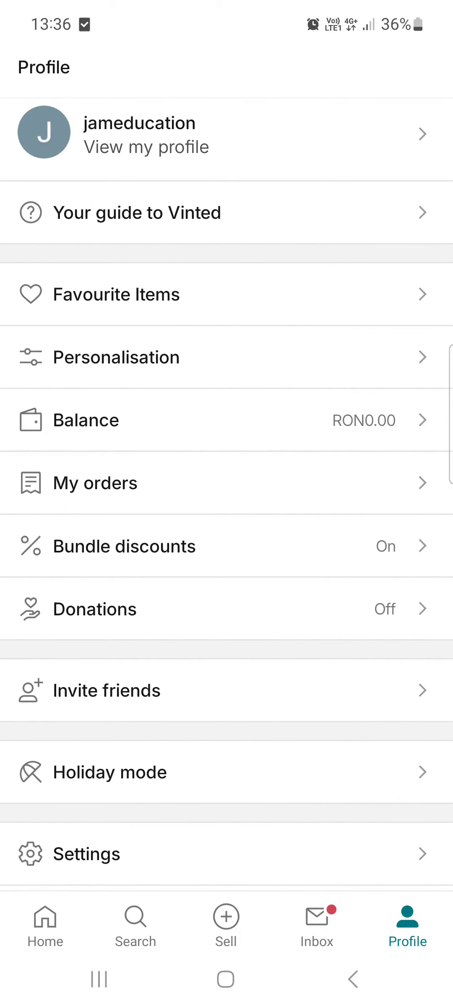
{"action": "left_click_drag", "start_coordinate": [370, 842], "coordinate": [370, 519]}
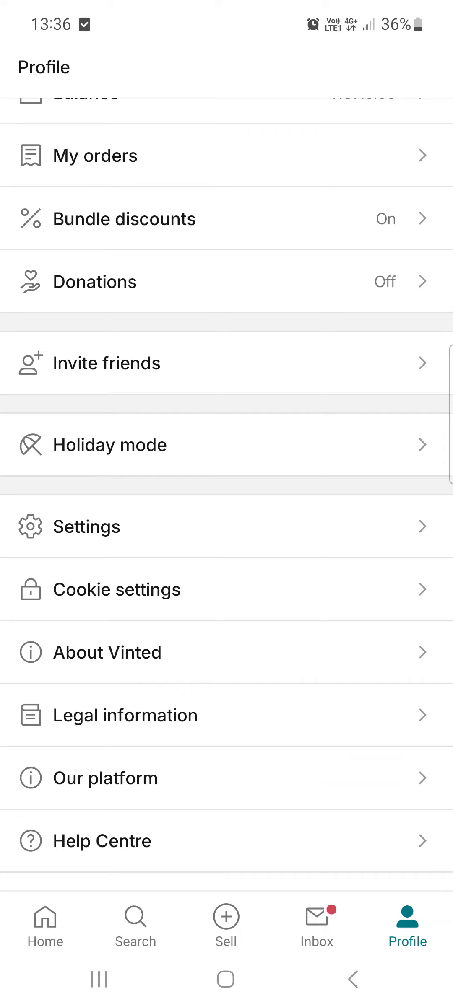
{"action": "left_click", "coordinate": [227, 445]}
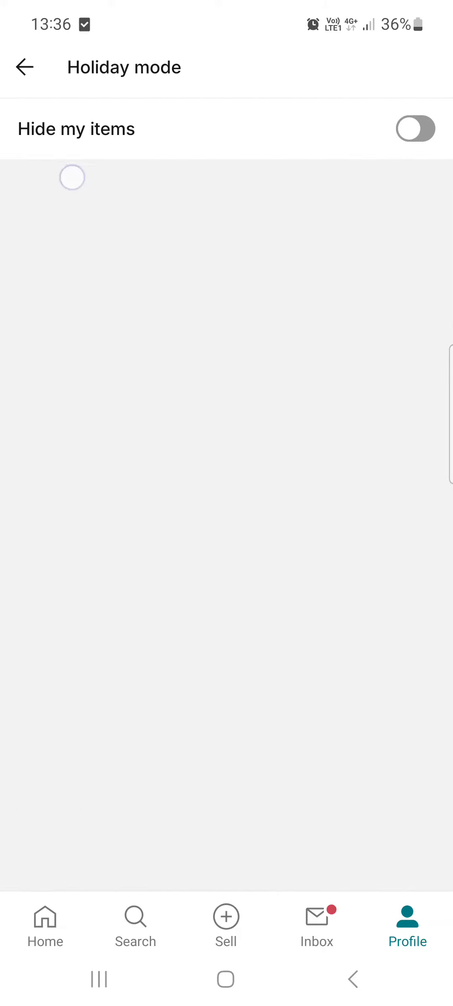
Switch on 'Hide my items' on the Holiday mode page
{"action": "left_click_drag", "start_coordinate": [71, 175], "coordinate": [182, 181]}
{"action": "left_click", "coordinate": [415, 129]}
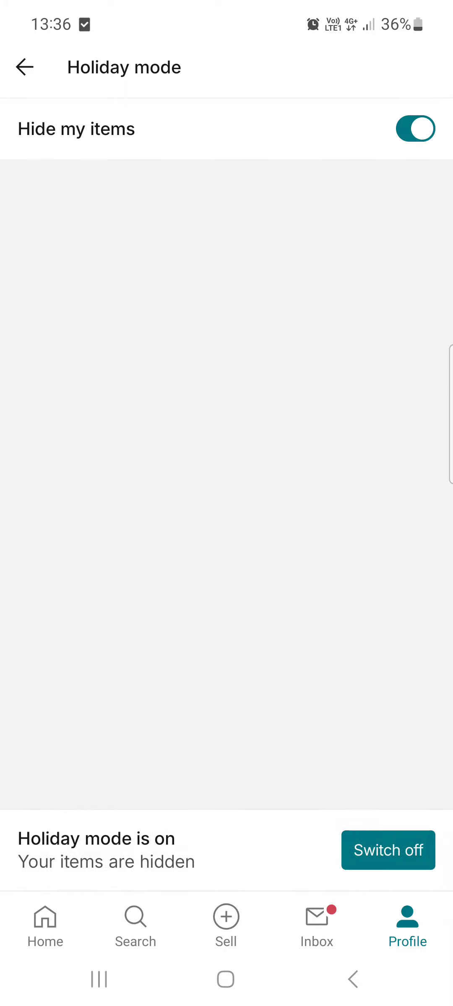